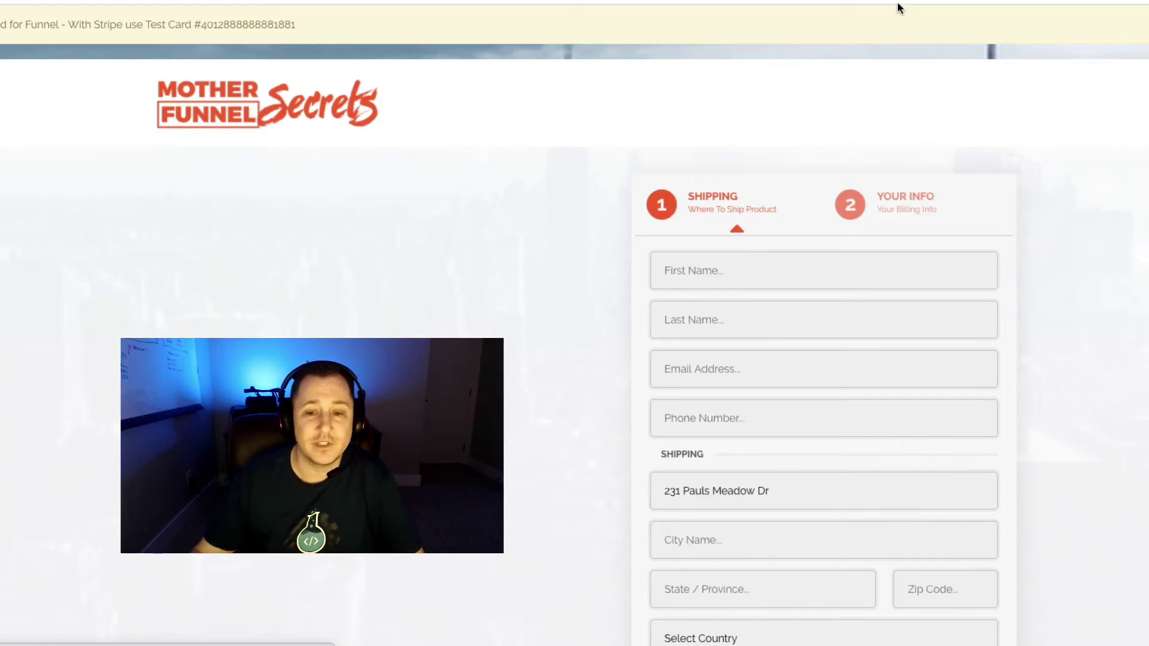
{"action": "scroll", "coordinate": [870, 245], "scroll_direction": "down", "scroll_amount": 1}
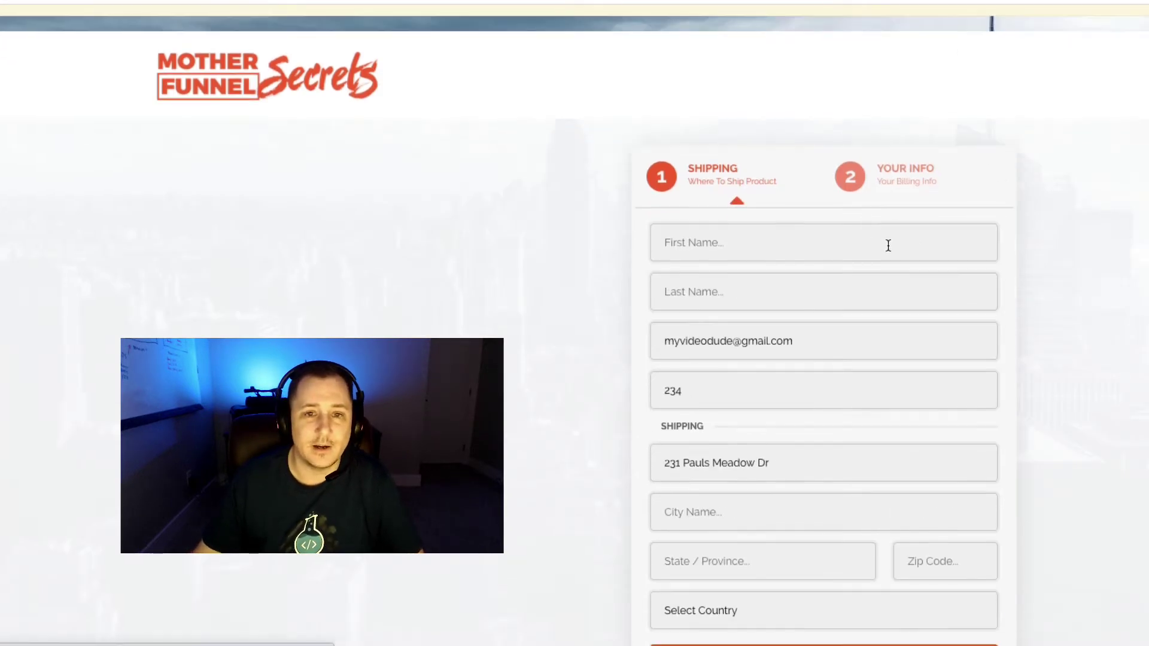
{"action": "scroll", "coordinate": [552, 209], "scroll_direction": "down", "scroll_amount": 3}
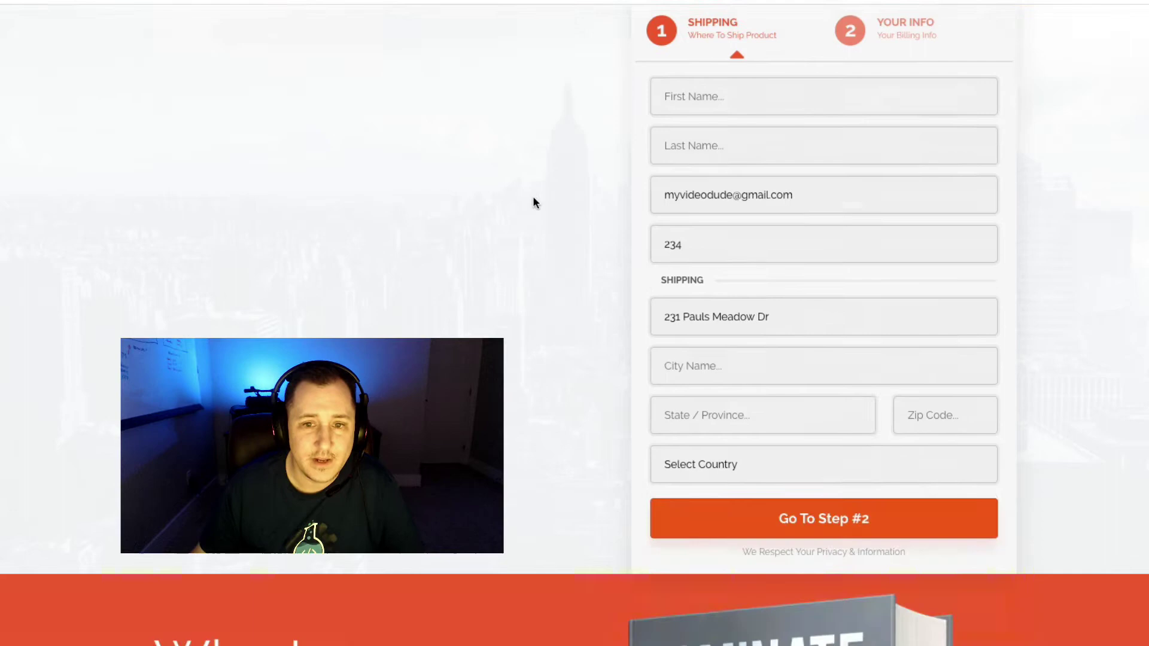
{"action": "scroll", "coordinate": [539, 196], "scroll_direction": "up", "scroll_amount": 4}
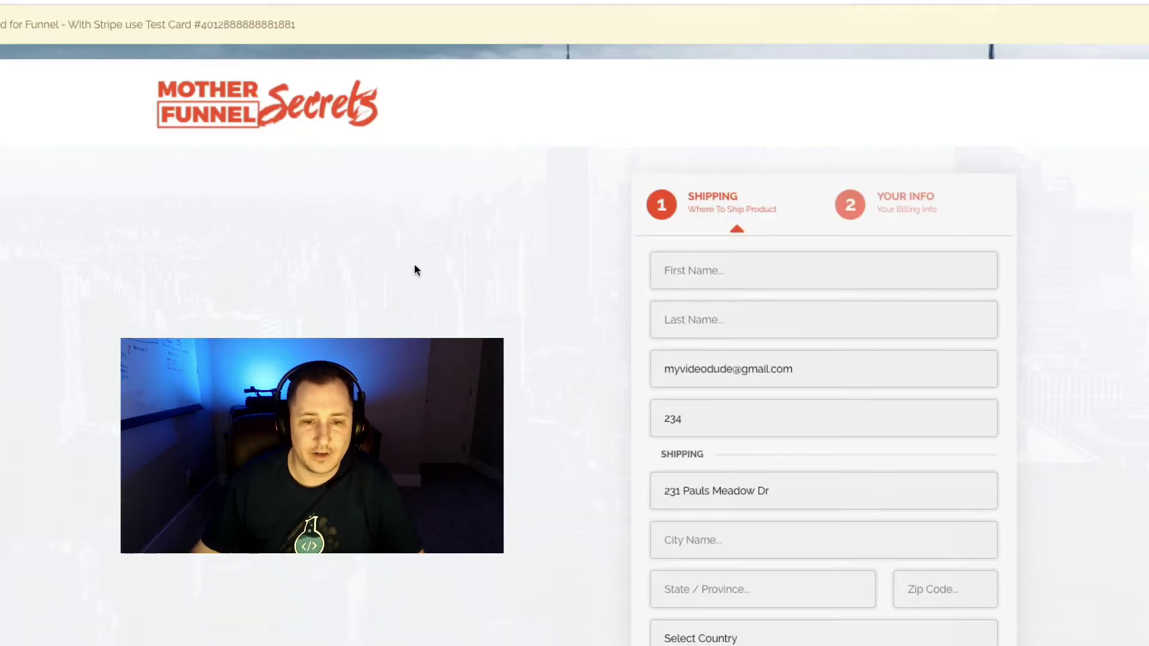
{"action": "scroll", "coordinate": [427, 274], "scroll_direction": "down", "scroll_amount": 5}
{"action": "scroll", "coordinate": [908, 428], "scroll_direction": "down", "scroll_amount": 5}
{"action": "scroll", "coordinate": [925, 405], "scroll_direction": "down", "scroll_amount": 10}
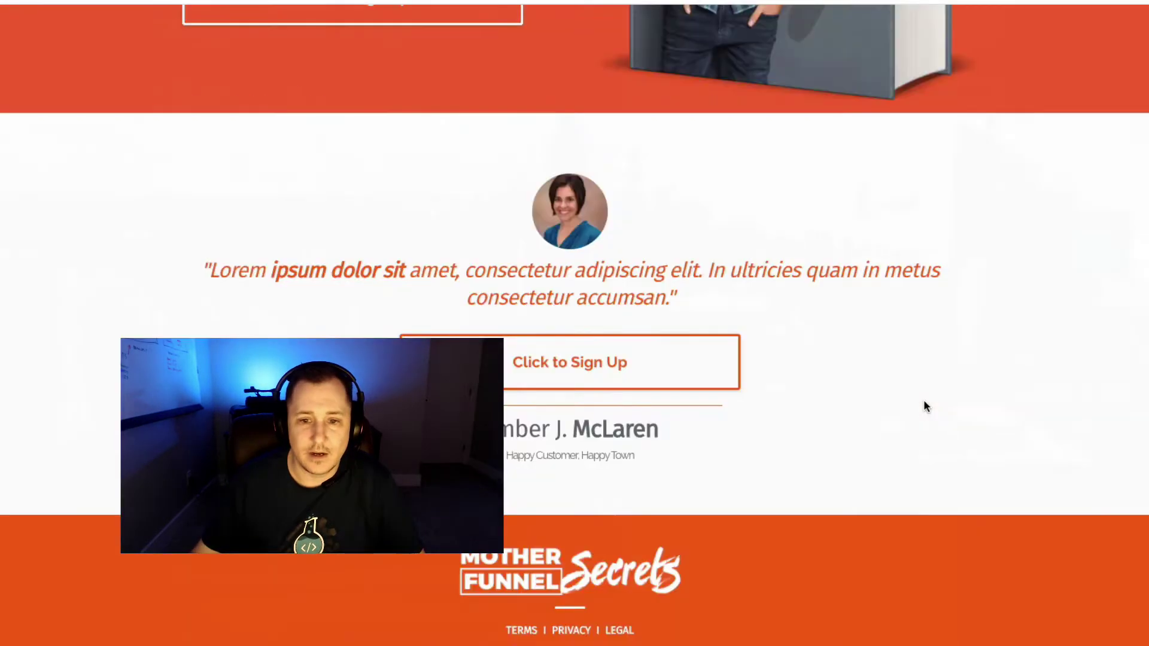
{"action": "scroll", "coordinate": [924, 406], "scroll_direction": "up", "scroll_amount": 15}
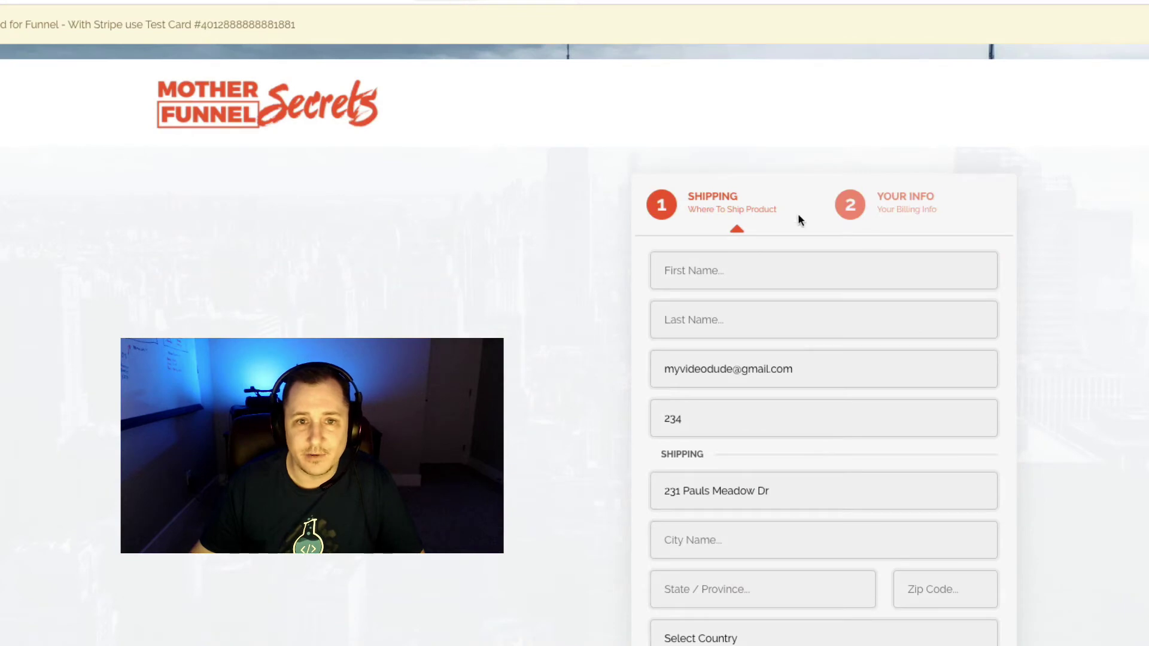
{"action": "scroll", "coordinate": [861, 251], "scroll_direction": "down", "scroll_amount": 3}
{"action": "scroll", "coordinate": [853, 242], "scroll_direction": "up", "scroll_amount": 1}
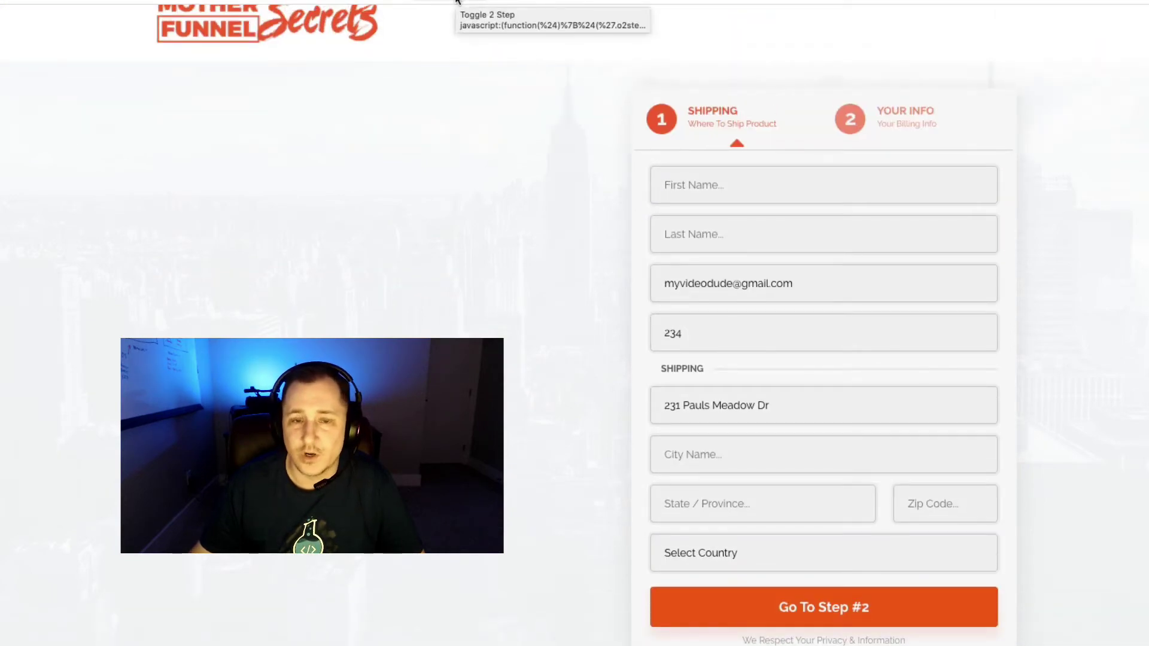
- Move the order form preview to step two and select the $97.00 Test Core Product amount
{"action": "left_click", "coordinate": [456, 2]}
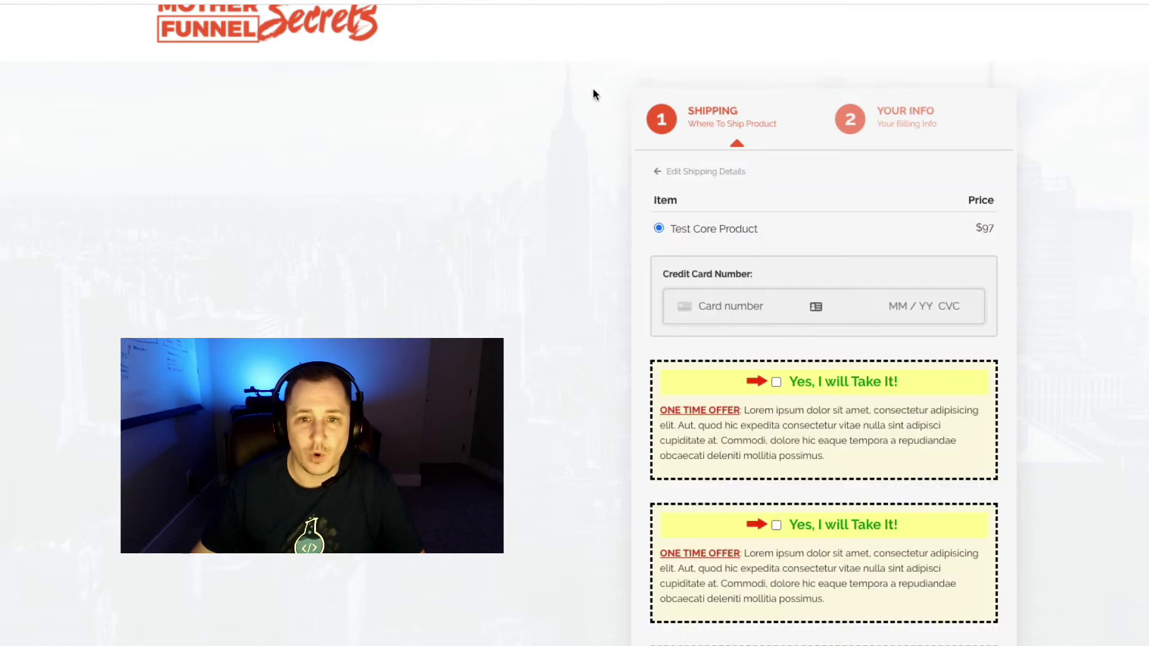
{"action": "scroll", "coordinate": [884, 228], "scroll_direction": "down", "scroll_amount": 1}
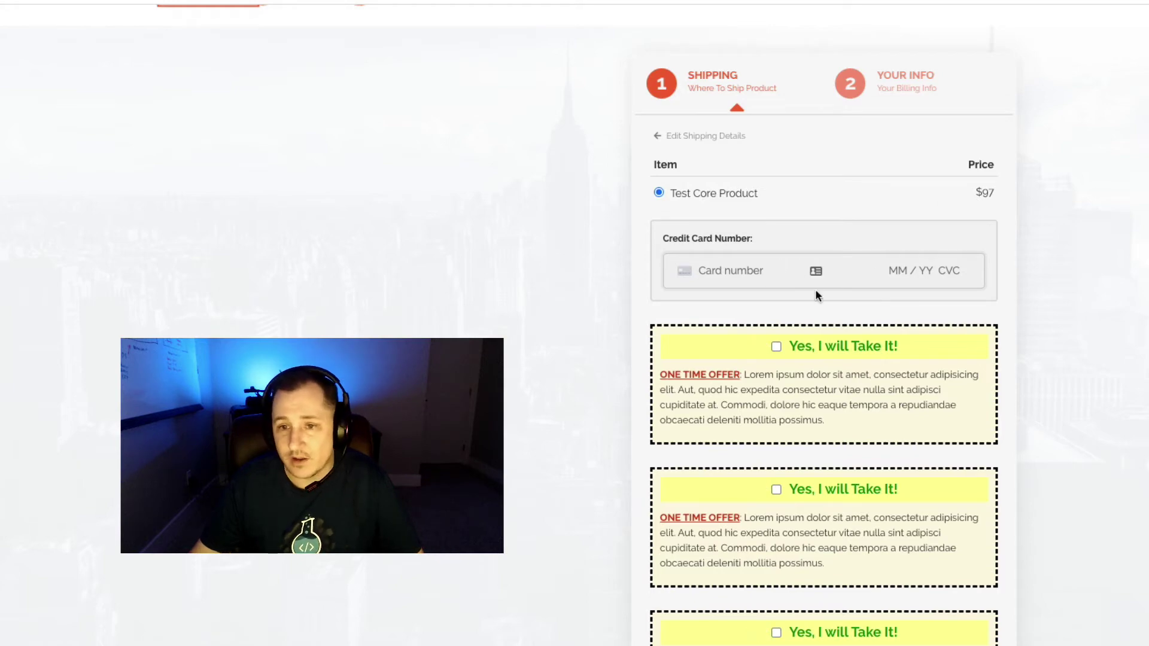
{"action": "scroll", "coordinate": [858, 233], "scroll_direction": "down", "scroll_amount": 2}
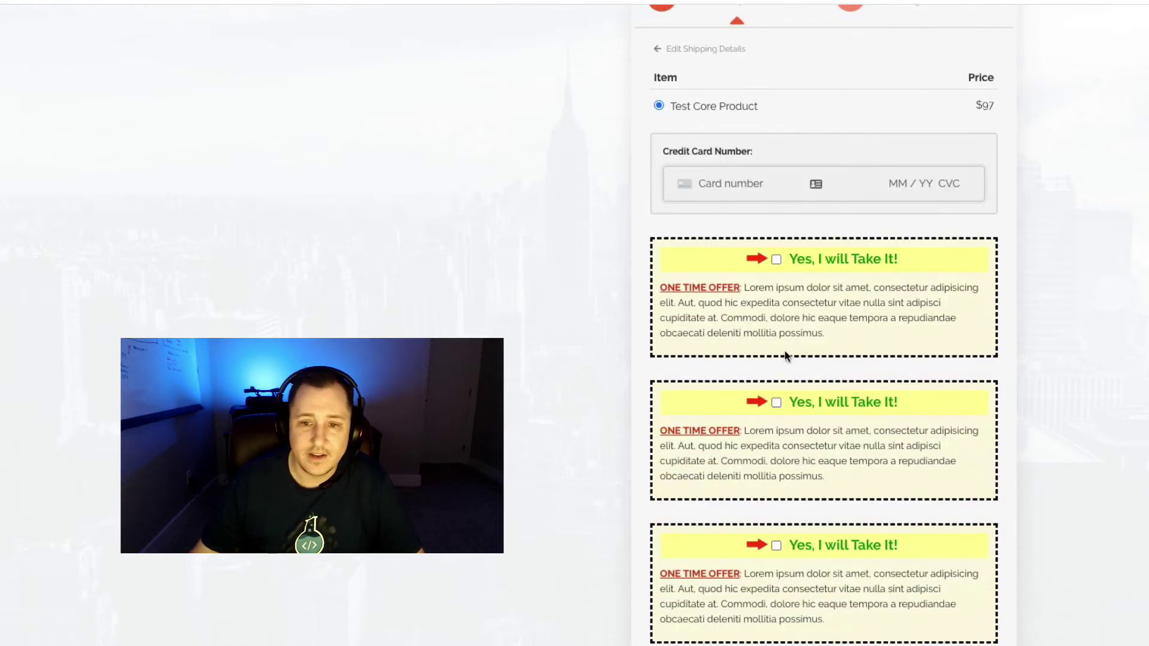
{"action": "scroll", "coordinate": [785, 423], "scroll_direction": "down", "scroll_amount": 2}
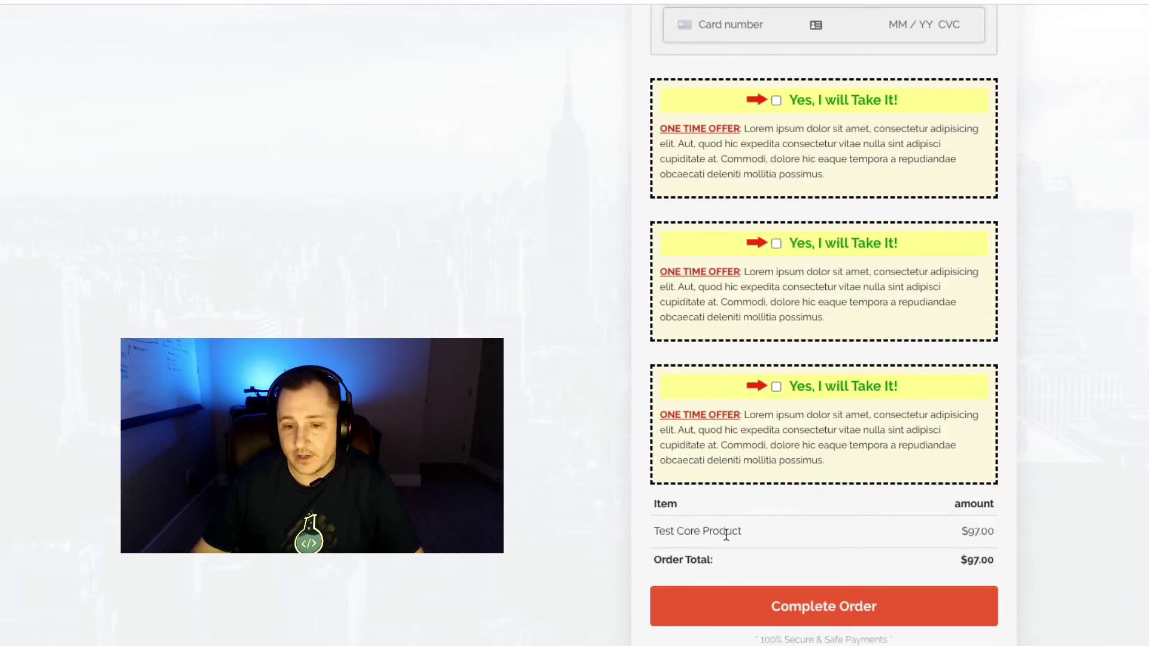
{"action": "left_click_drag", "start_coordinate": [961, 532], "coordinate": [1003, 535]}
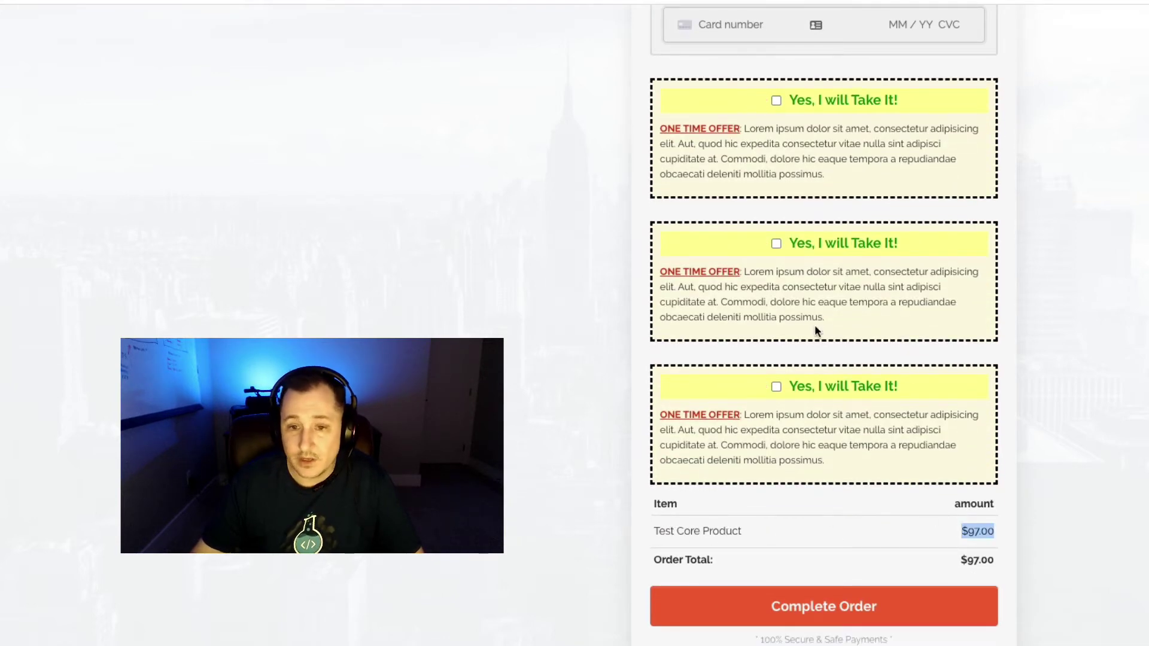
{"action": "scroll", "coordinate": [810, 303], "scroll_direction": "up", "scroll_amount": 3}
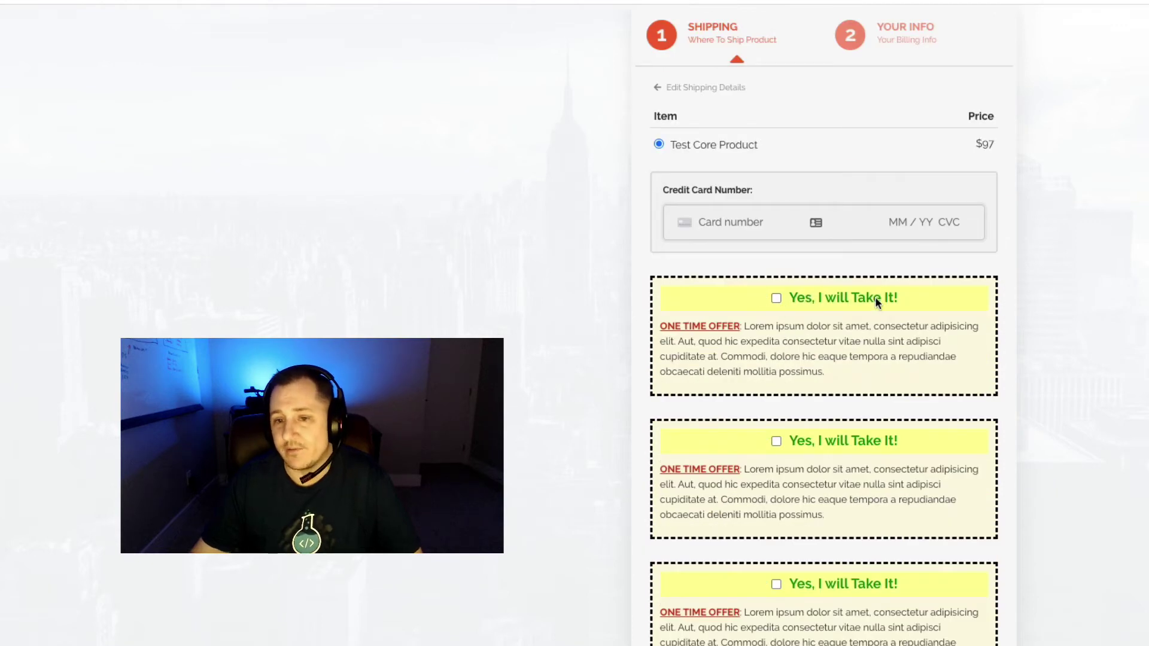
- Tick all three 'Yes, I will Take It!' offers, adding Bump Products 1–3 for $188.00 total
{"action": "left_click", "coordinate": [776, 299]}
{"action": "scroll", "coordinate": [872, 357], "scroll_direction": "down", "scroll_amount": 4}
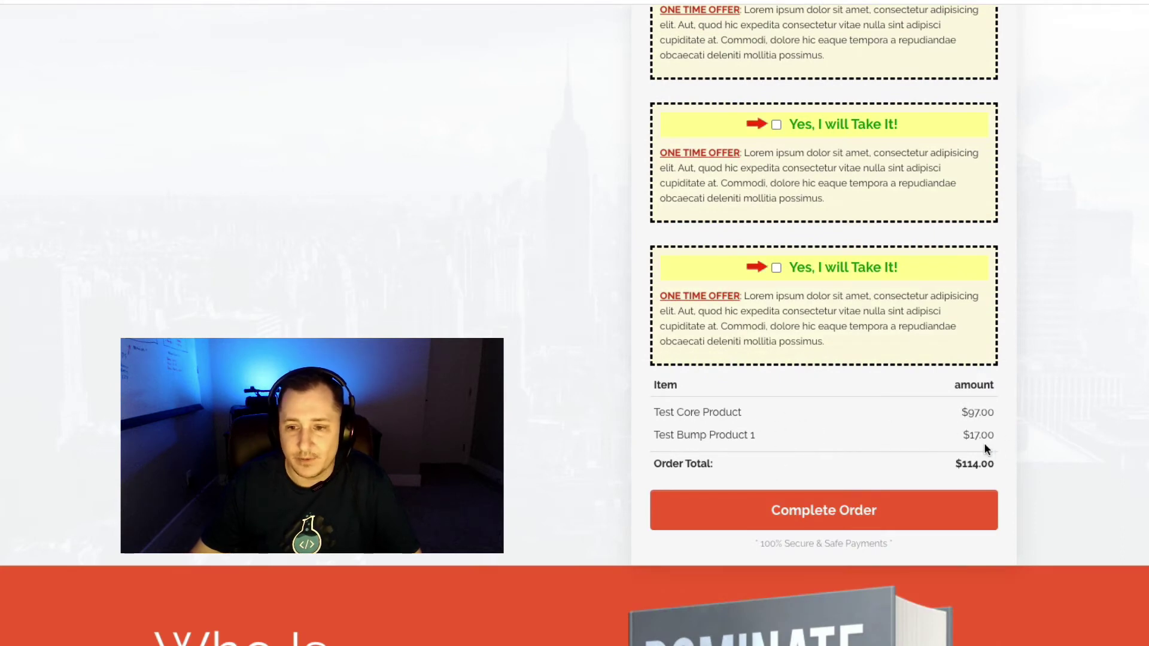
{"action": "scroll", "coordinate": [943, 395], "scroll_direction": "up", "scroll_amount": 1}
{"action": "left_click", "coordinate": [776, 221]}
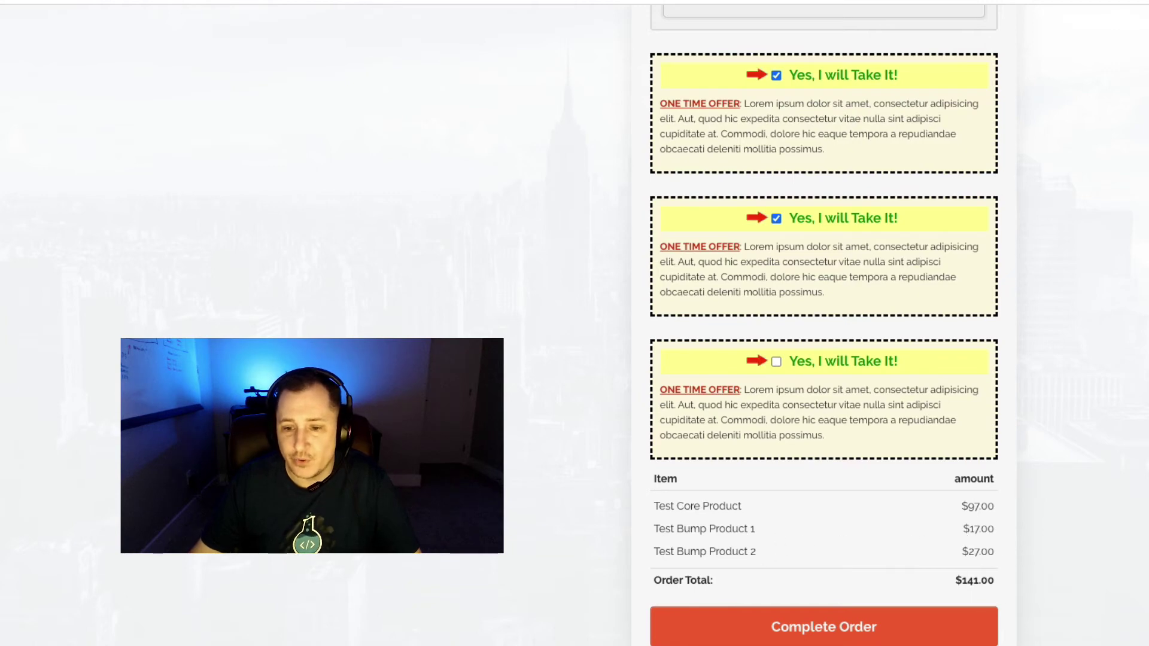
{"action": "left_click", "coordinate": [777, 362]}
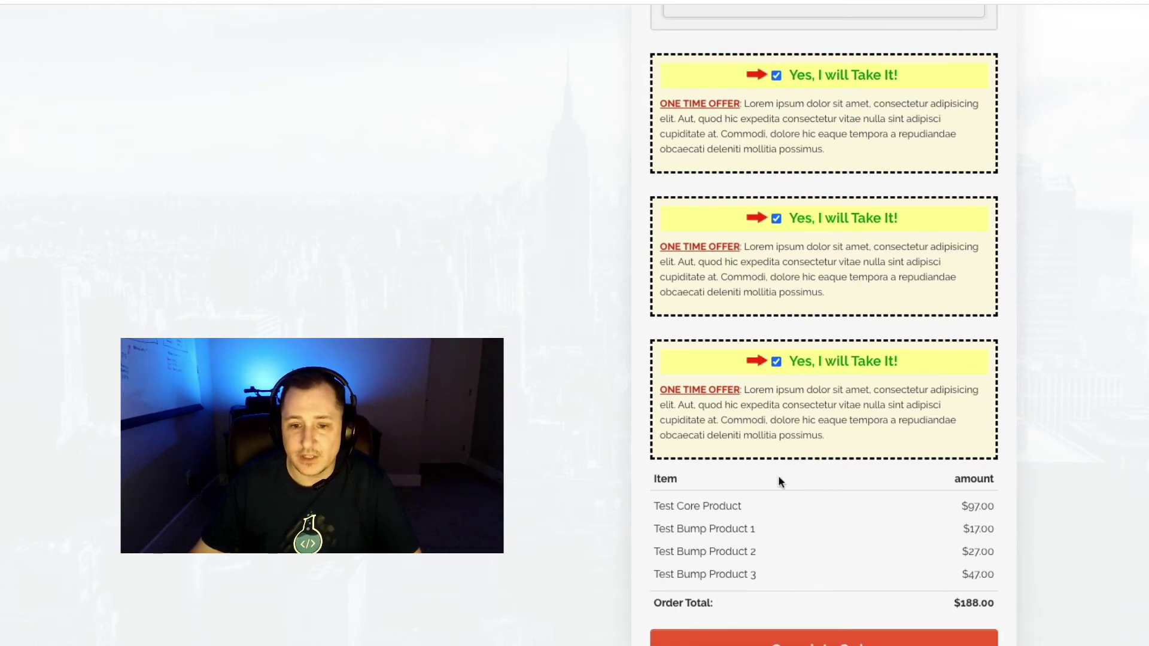
{"action": "scroll", "coordinate": [779, 483], "scroll_direction": "down", "scroll_amount": 1}
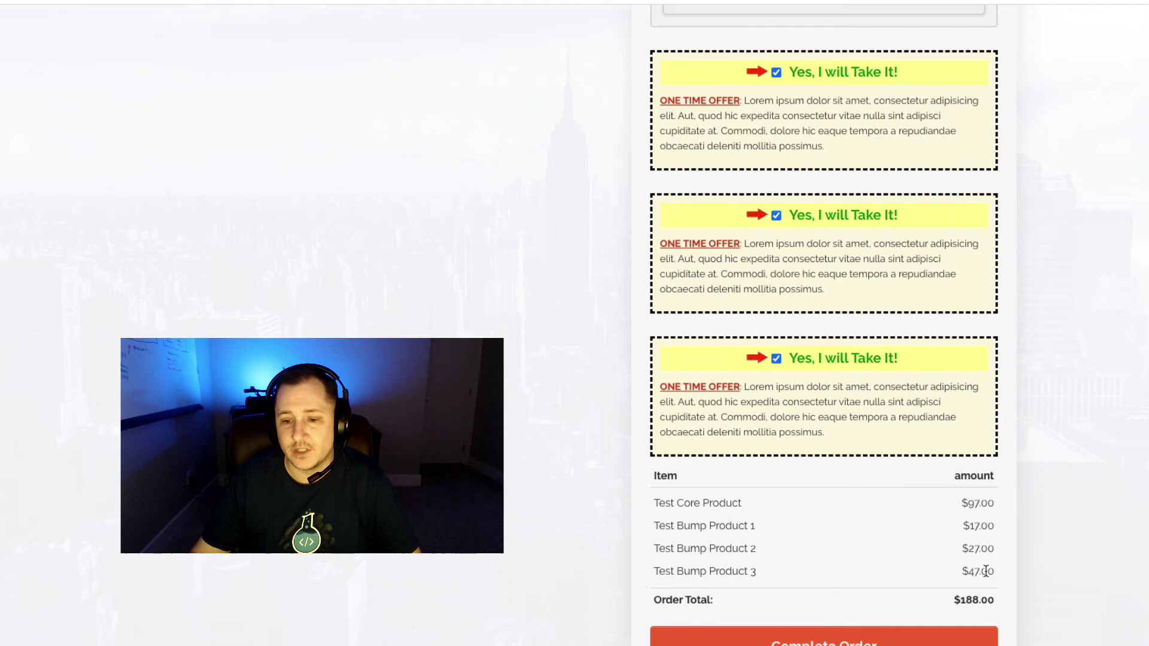
{"action": "scroll", "coordinate": [937, 495], "scroll_direction": "down", "scroll_amount": 1}
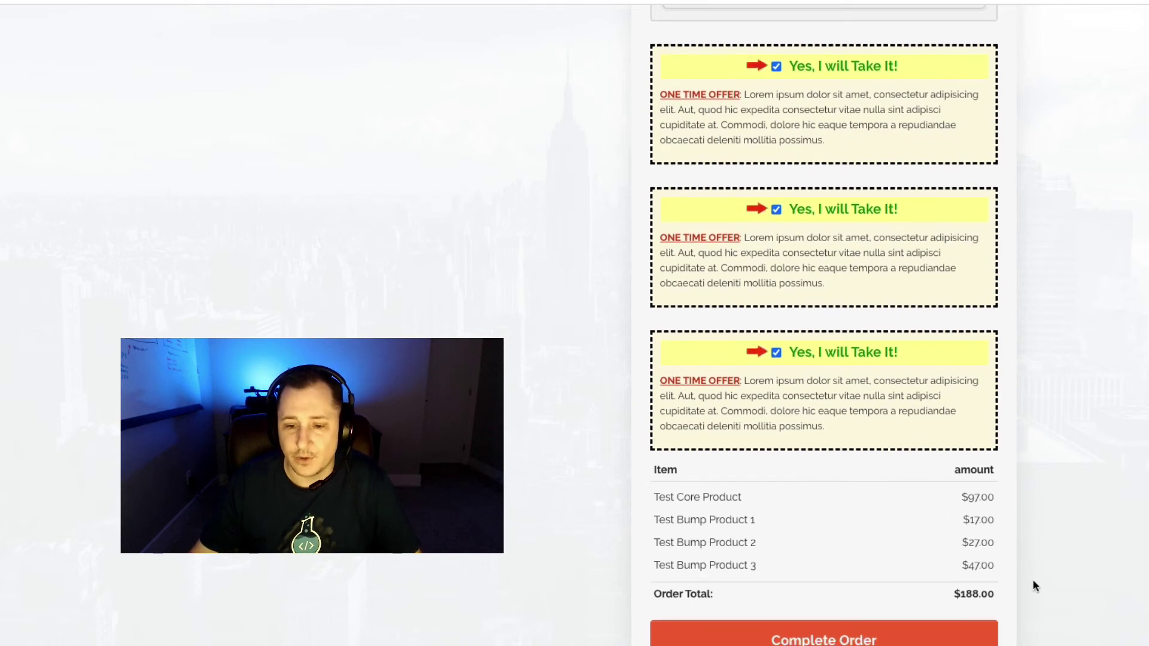